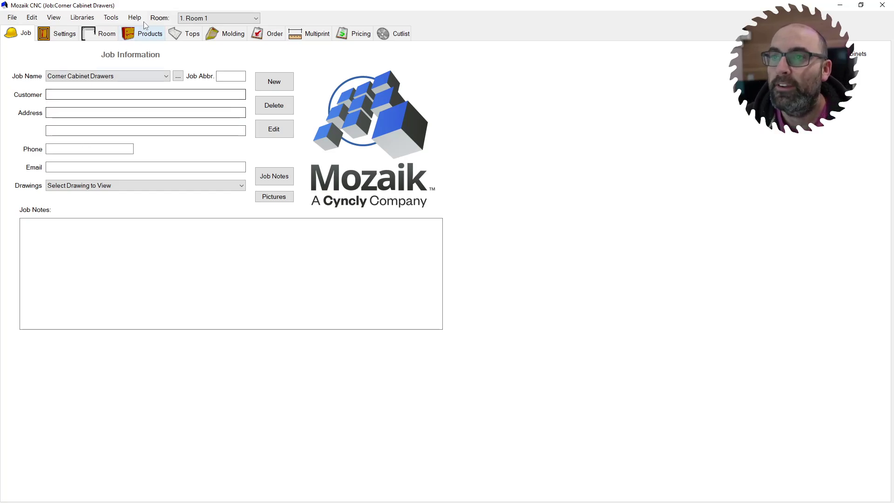
Delete the existing corner cabinet from the room floor plan.
left_click(150, 34)
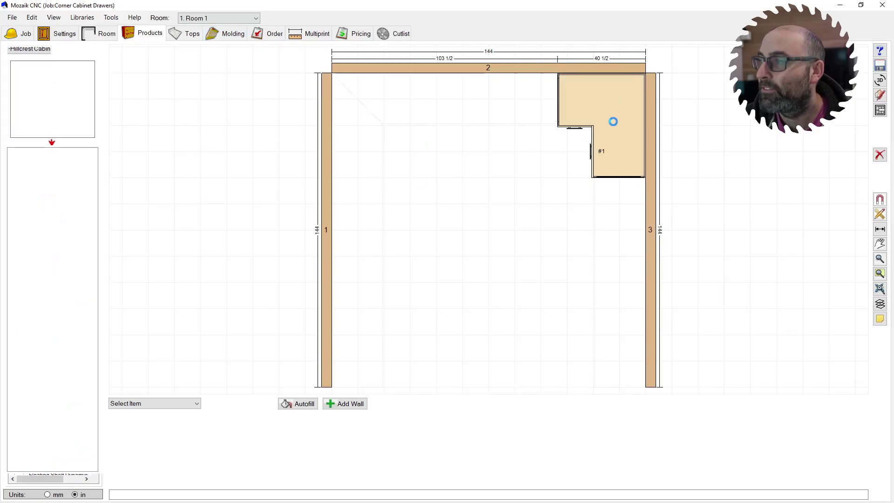
left_click(610, 156)
key("Delete")
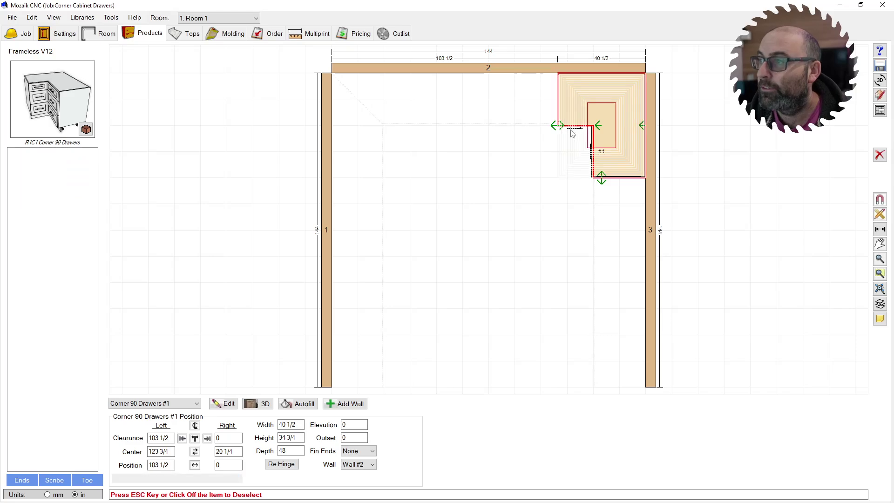
Switch the product library to Frameless V12.
left_click(98, 48)
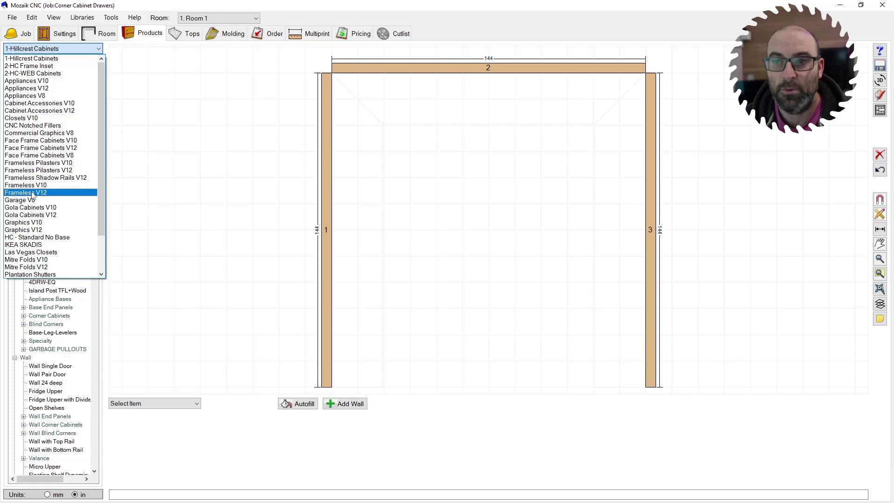
left_click(33, 193)
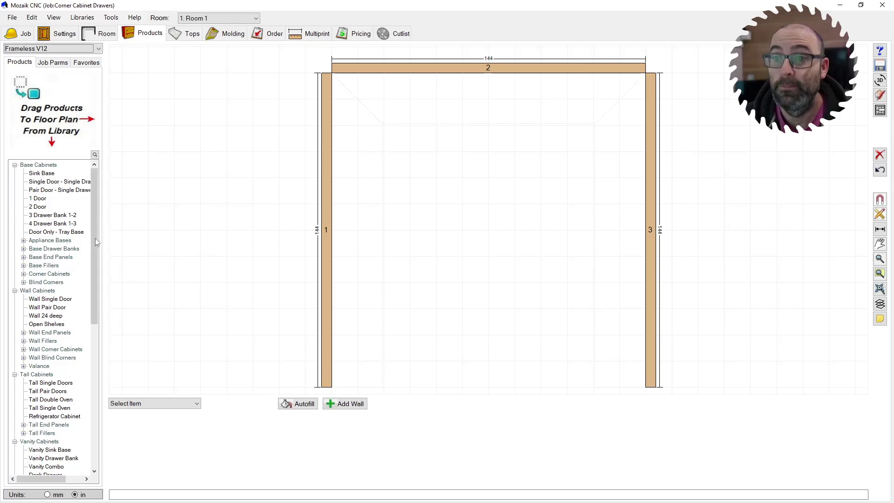
left_click_drag(95, 238, 116, 380)
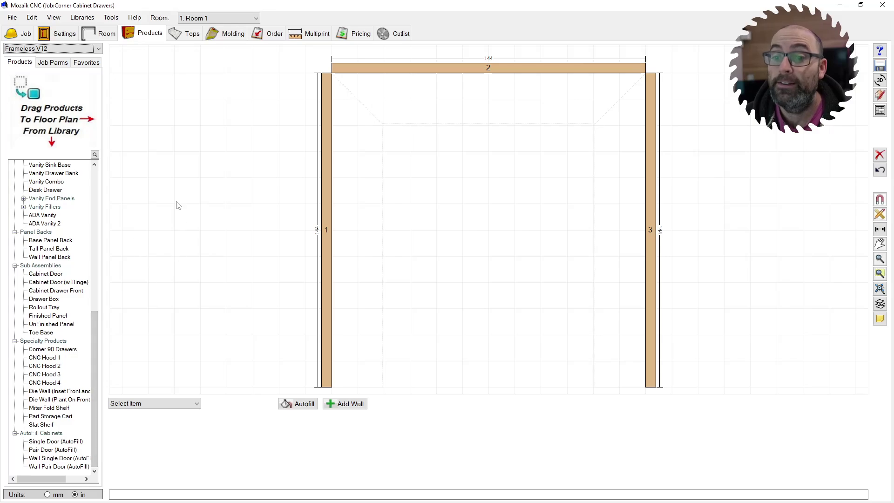
left_click(82, 18)
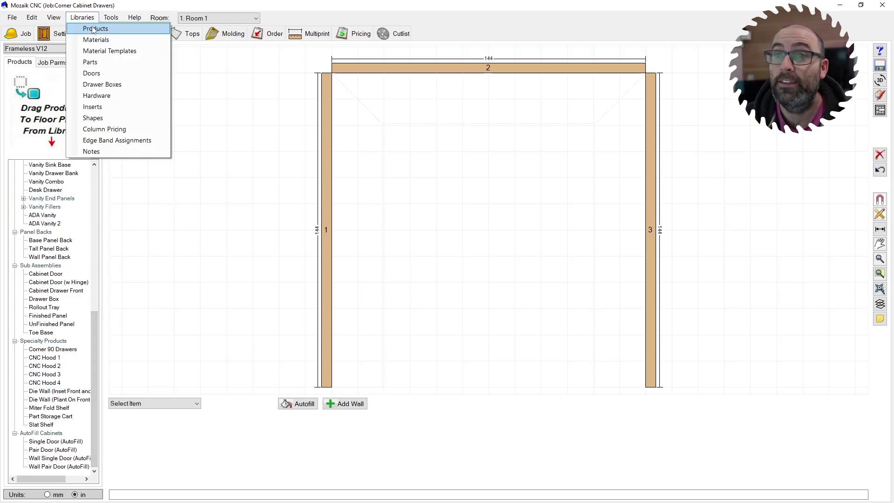
left_click(93, 29)
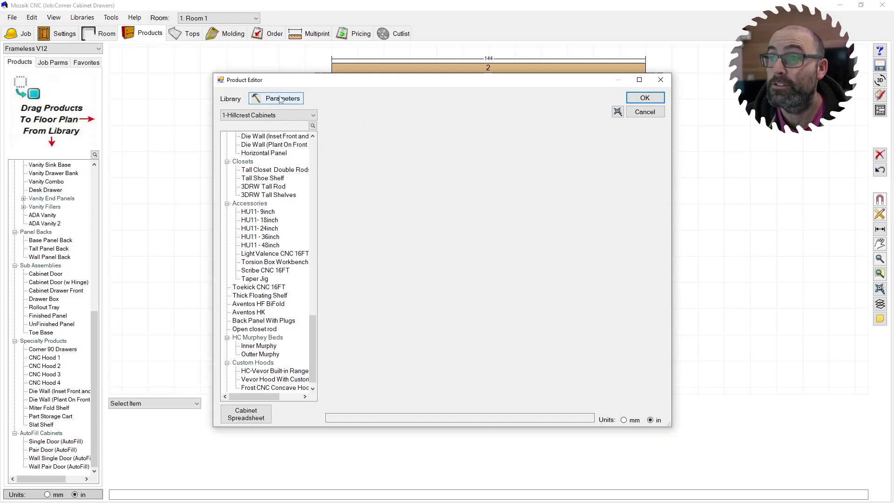
left_click(281, 99)
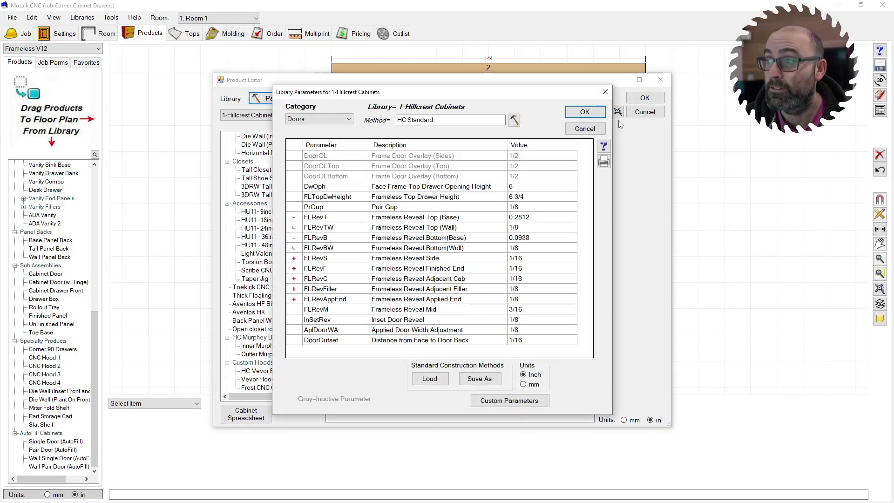
left_click(598, 128)
left_click(658, 114)
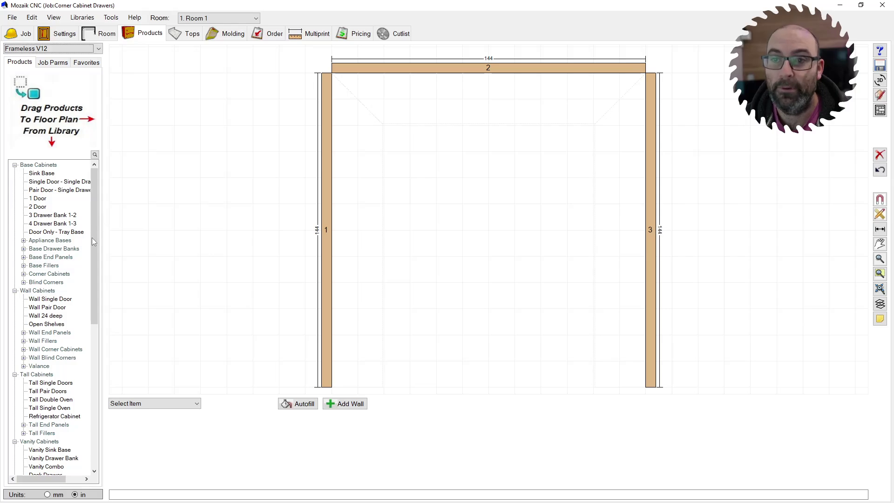
Place a Corner 90 Drawers cabinet in the top-right corner and reduce its depth from 48 to 46.
left_click_drag(91, 237, 93, 380)
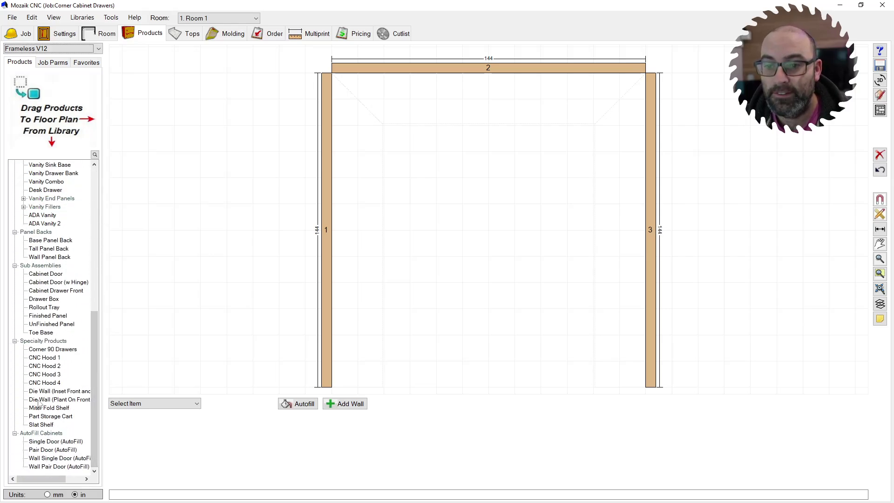
left_click(44, 349)
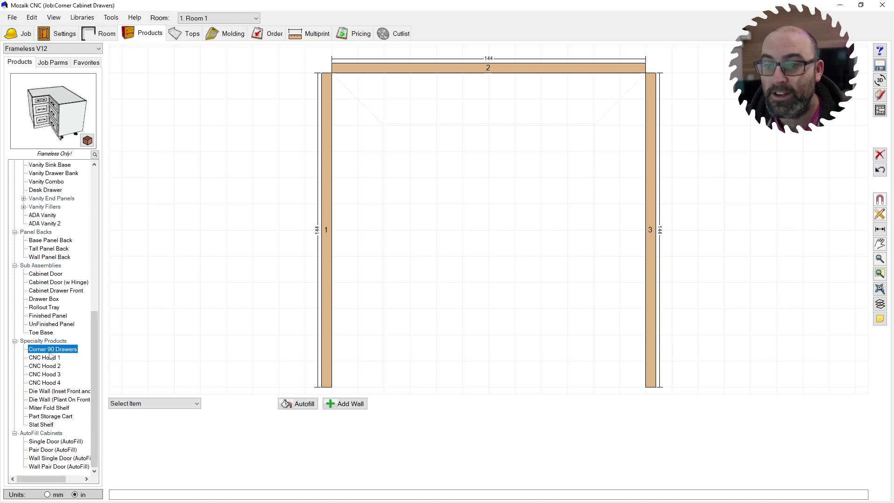
left_click(628, 97)
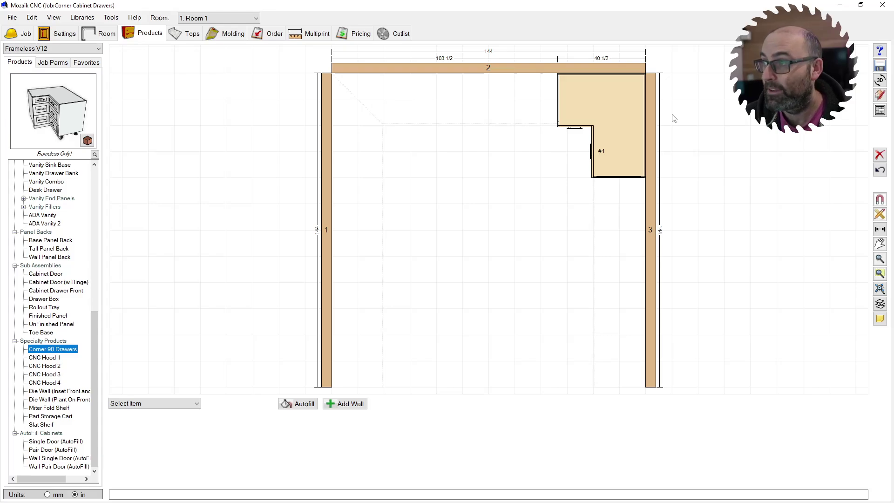
left_click(605, 108)
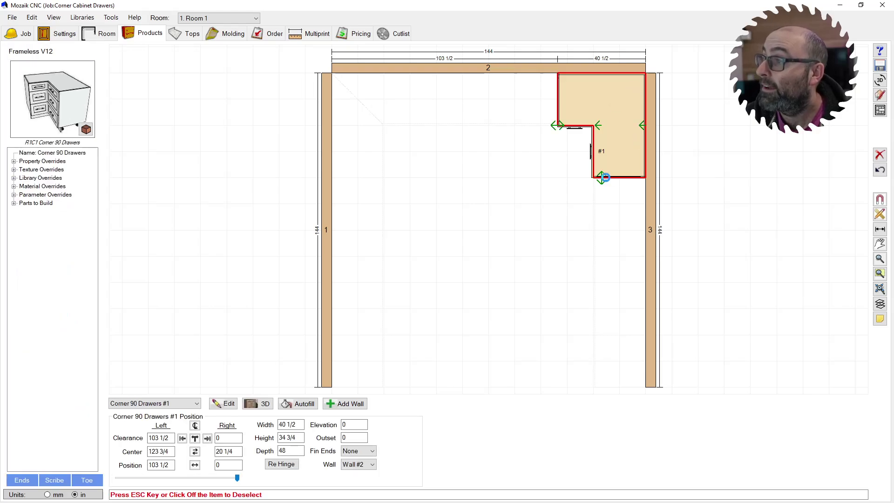
left_click_drag(601, 178, 613, 124)
Open the corner cabinet's product editor and display its construction drawing.
double_click(618, 95)
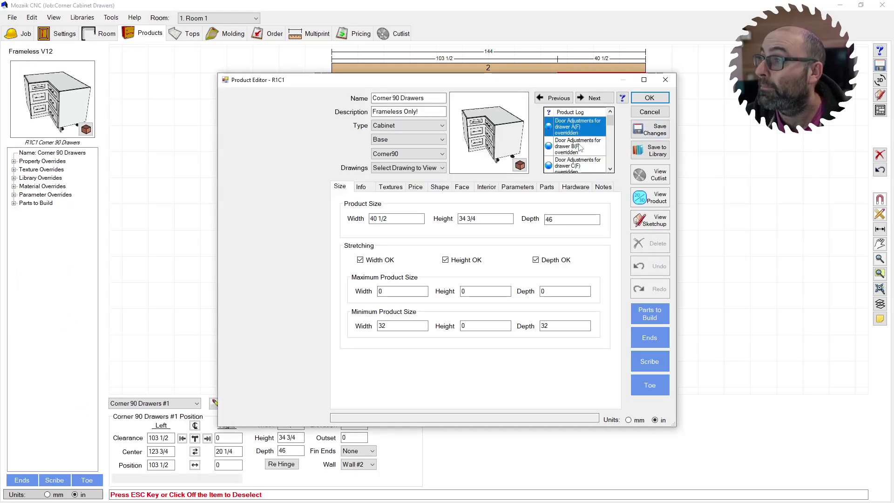
left_click(665, 179)
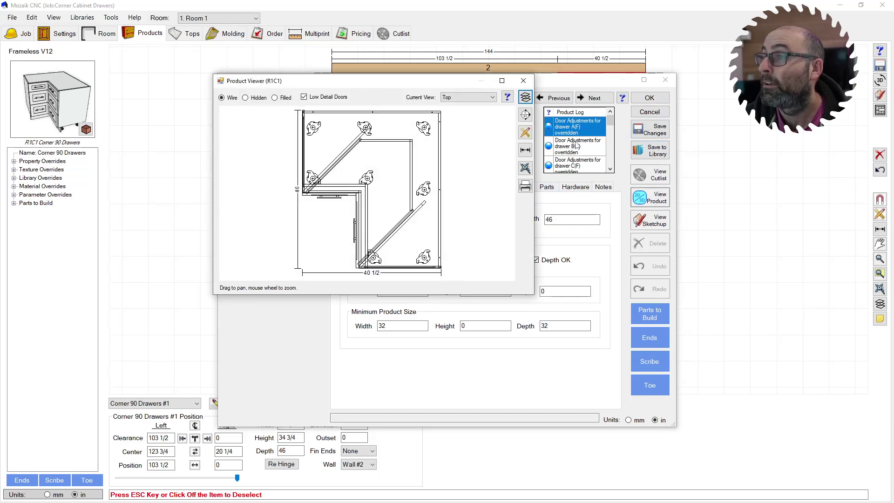
scroll(414, 200, "up", 3)
scroll(415, 198, "up", 2)
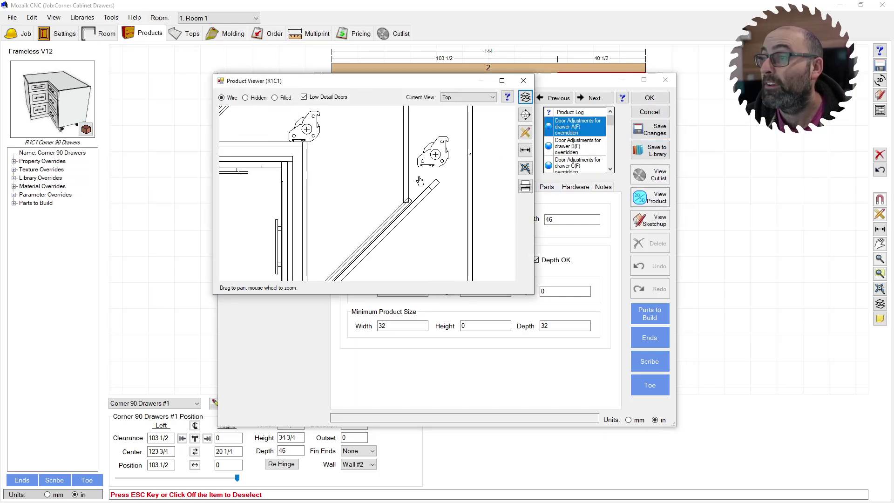
scroll(414, 191, "down", 3)
scroll(412, 181, "up", 1)
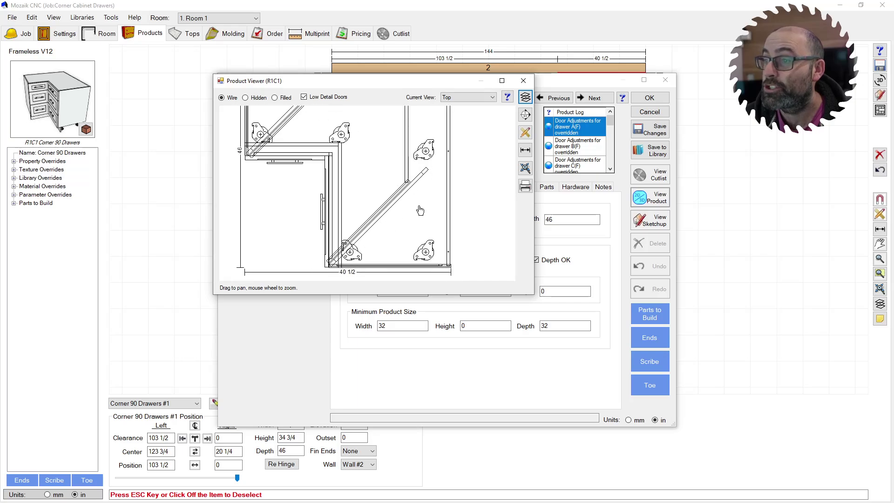
scroll(406, 204, "down", 1)
Switch the viewer to Perspective and orbit the cabinet to inspect the drawers.
left_click(477, 97)
left_click(473, 137)
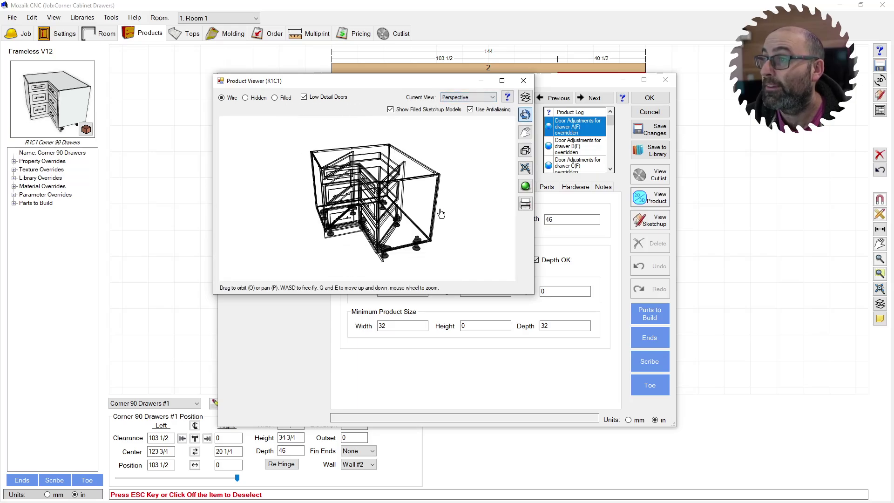
scroll(426, 220, "up", 5)
left_click_drag(426, 220, 303, 137)
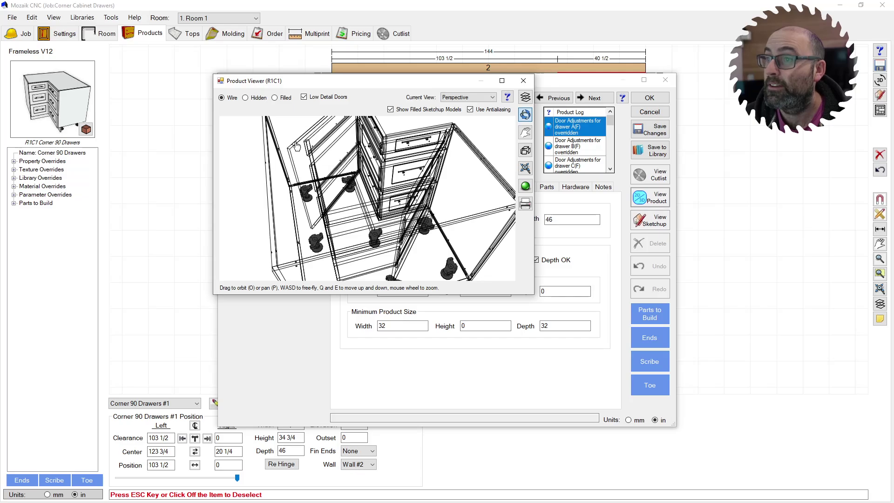
left_click_drag(292, 156, 305, 142)
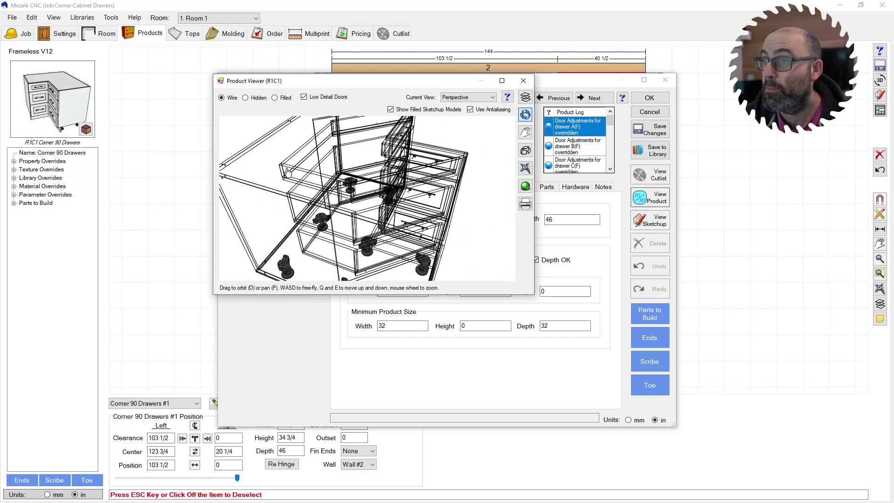
left_click_drag(426, 165, 368, 189)
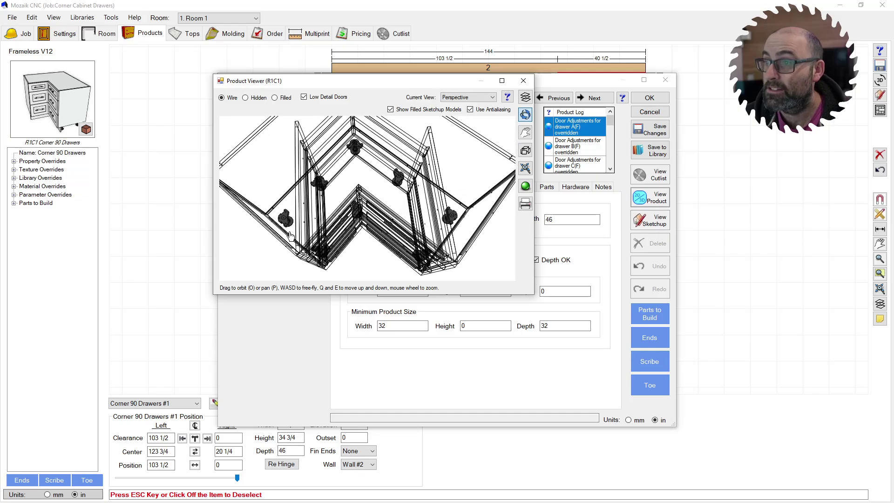
left_click_drag(301, 216, 297, 194)
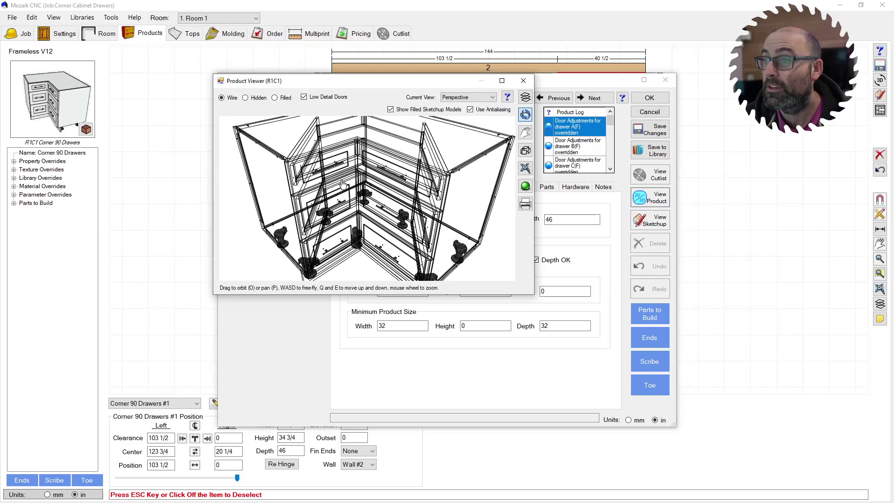
left_click(524, 80)
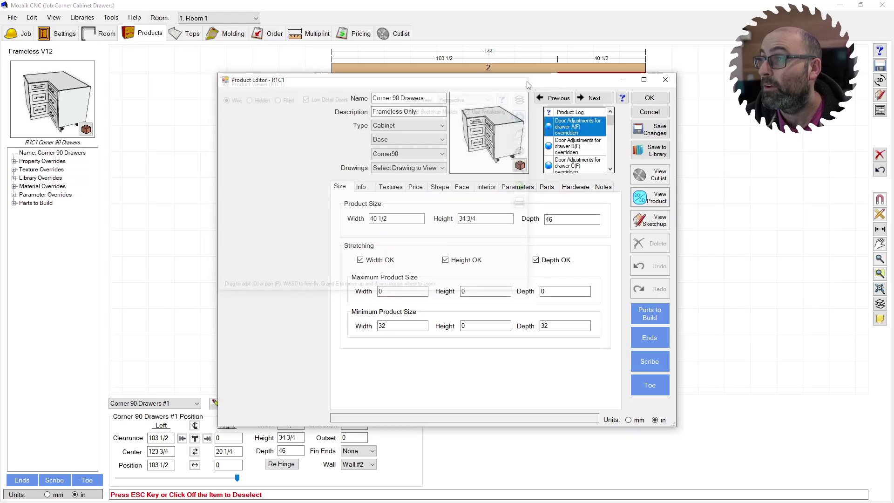
Show the front face layout and select the top drawer front A(F).
left_click(438, 188)
left_click(461, 187)
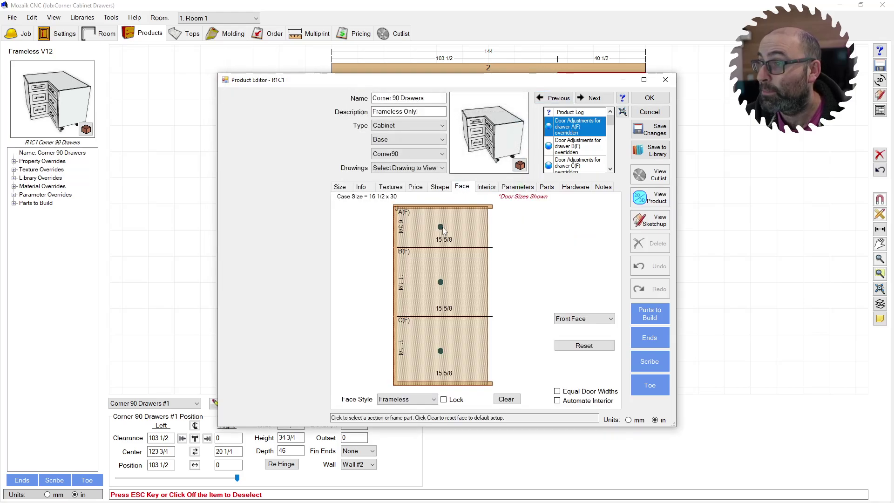
left_click(440, 187)
left_click(462, 186)
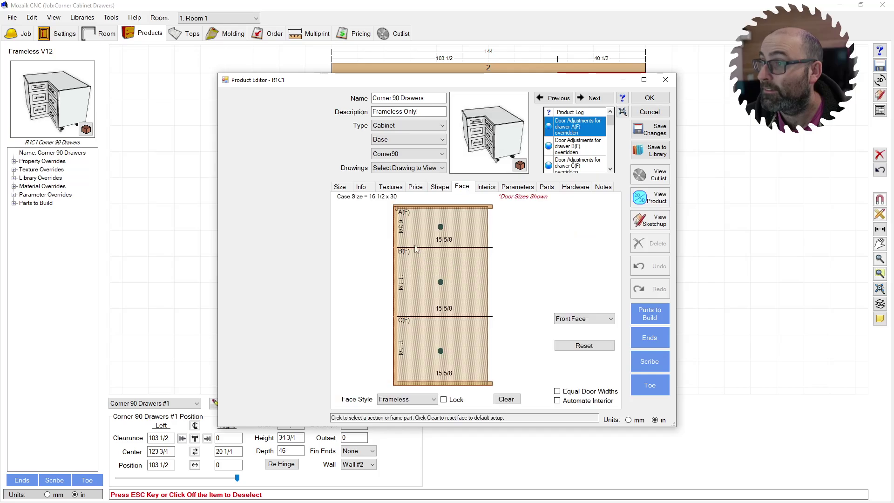
left_click(447, 230)
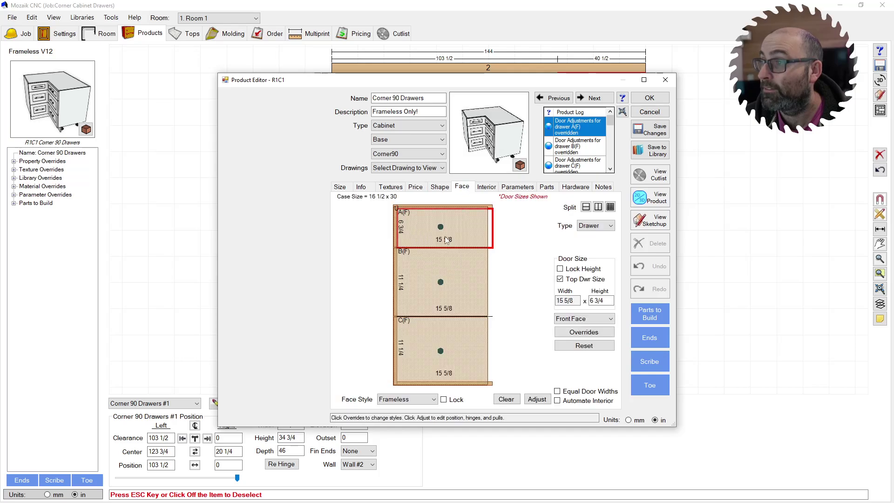
Set drawer A(F)'s right reveal to -3/4 using the overlay formula 0-door.th.
left_click(536, 400)
left_click(284, 265)
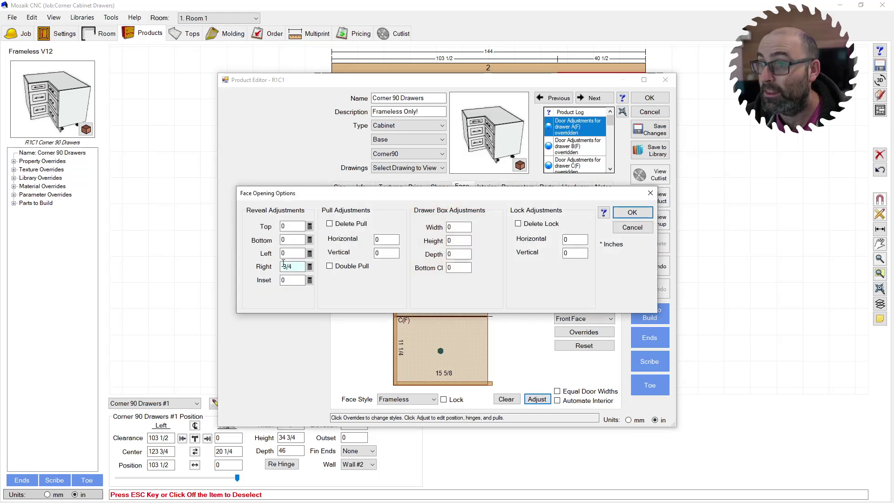
type("-")
left_click_drag(289, 193, 268, 327)
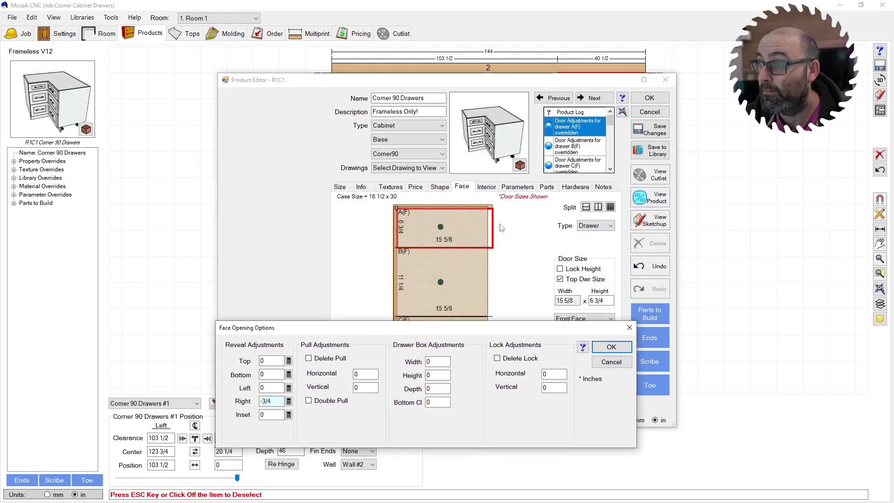
left_click(289, 401)
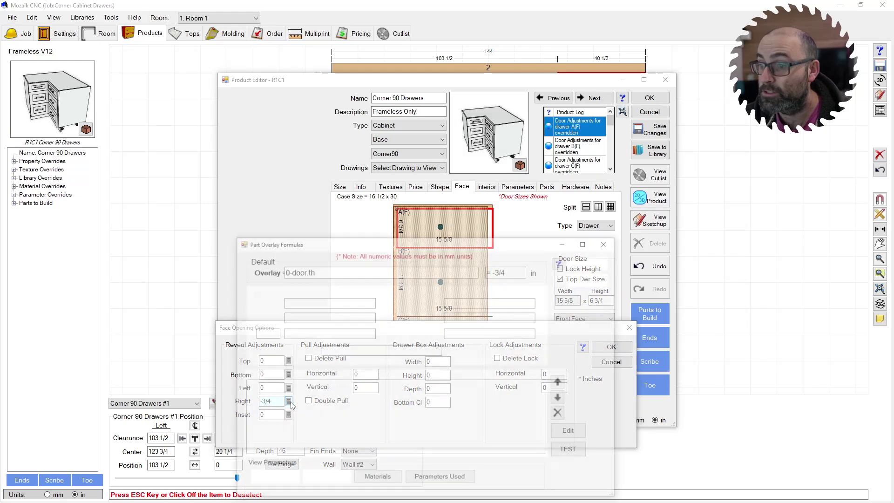
left_click(322, 271)
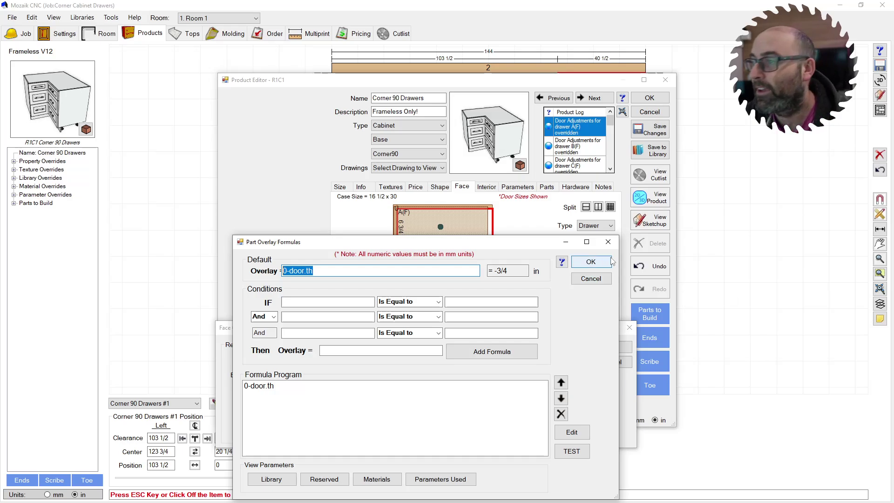
left_click(591, 261)
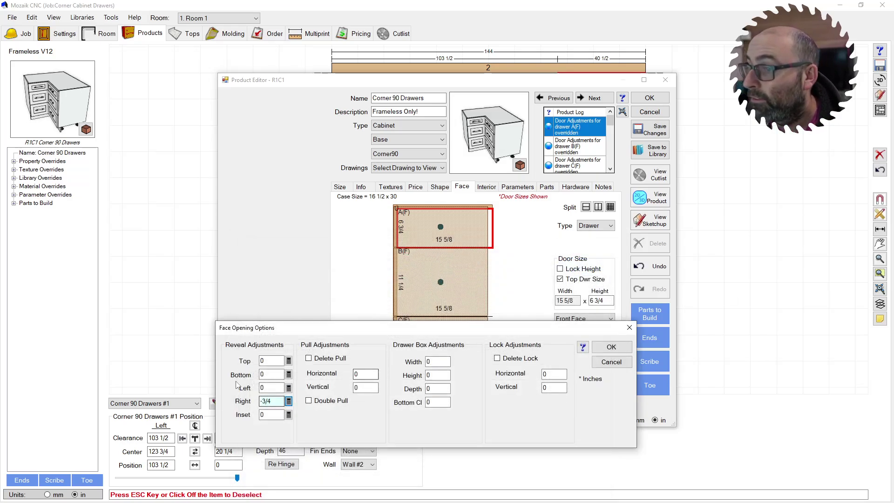
Apply the -3/4 reveal to drawer A(F) and show the cabinet in Top view.
left_click(610, 346)
left_click(650, 196)
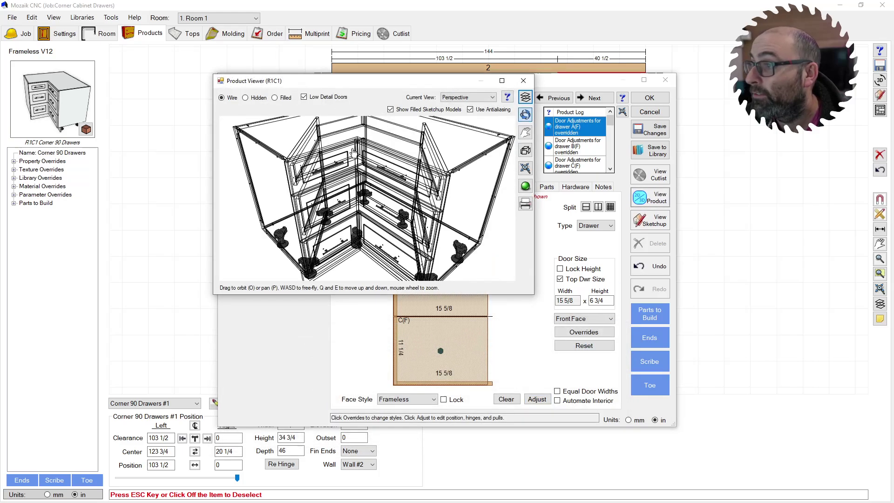
left_click(474, 97)
left_click(461, 108)
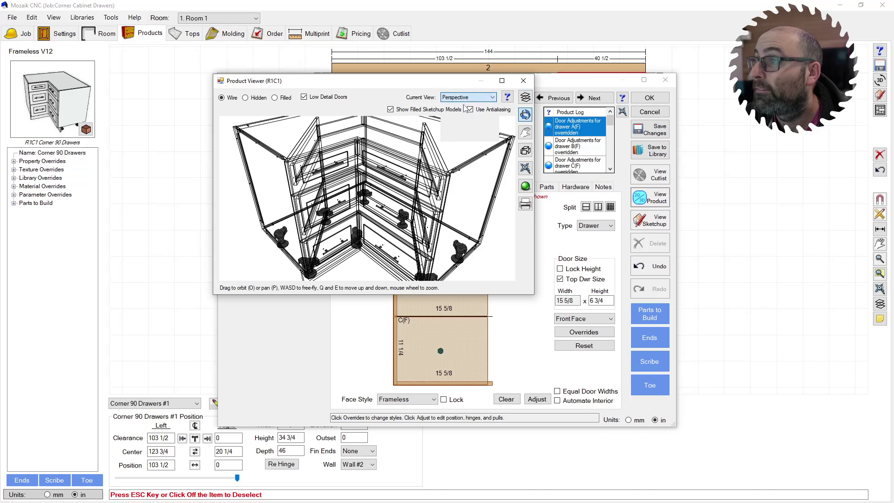
Zoom around the drawer corner in the top view to check the offset.
scroll(356, 200, "up", 5)
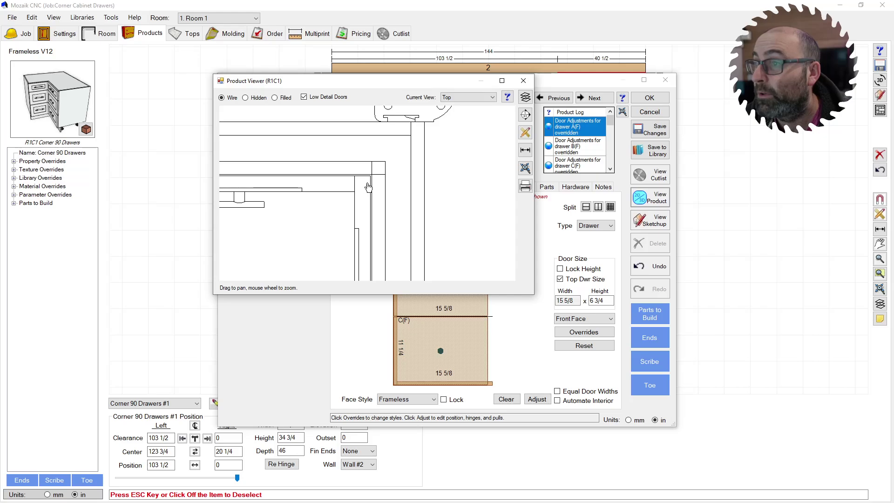
scroll(363, 187, "down", 3)
scroll(397, 185, "down", 2)
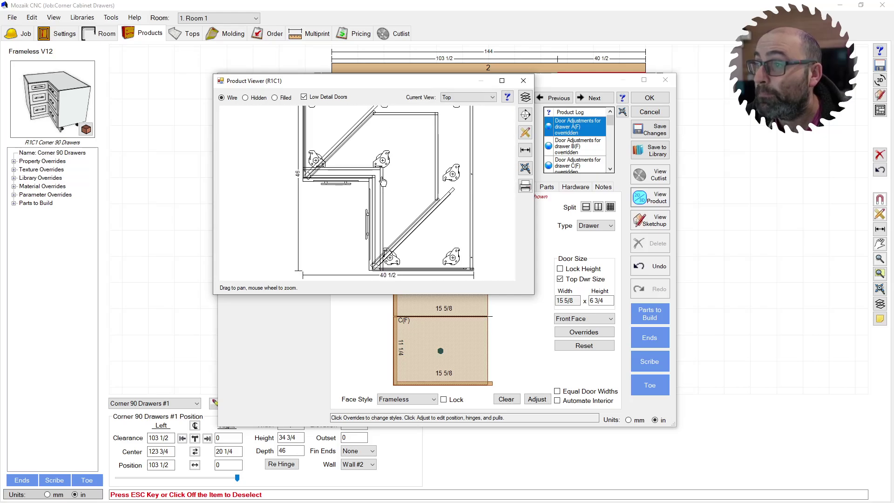
scroll(370, 190, "up", 2)
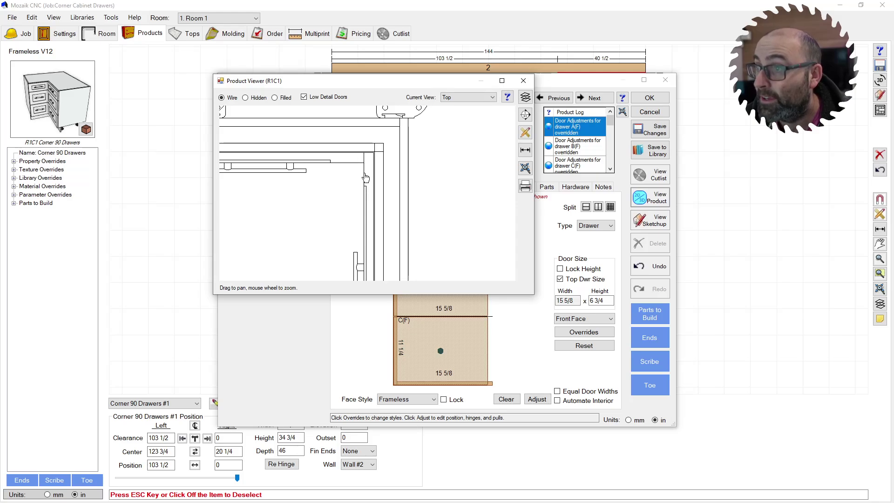
scroll(358, 205, "down", 4)
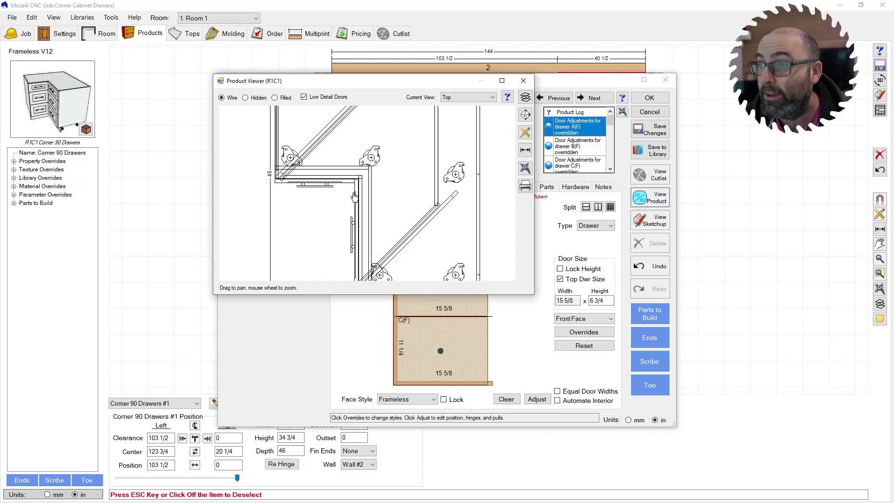
scroll(345, 214, "down", 3)
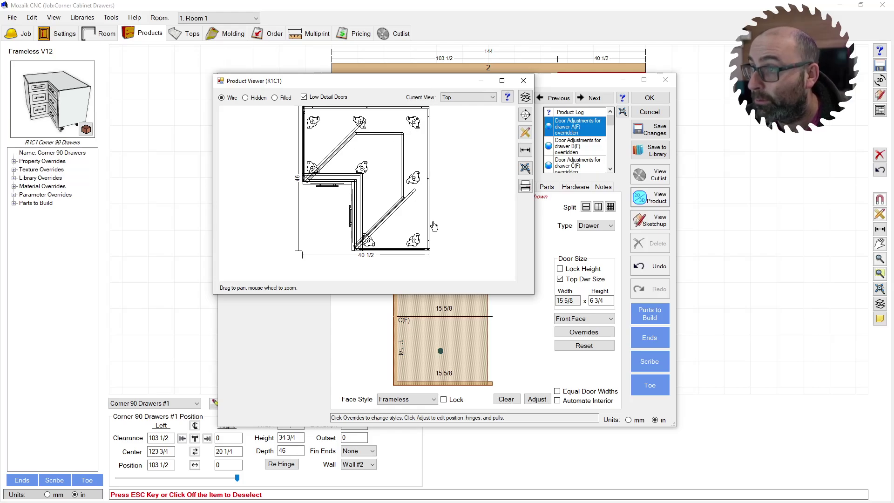
scroll(459, 200, "up", 3)
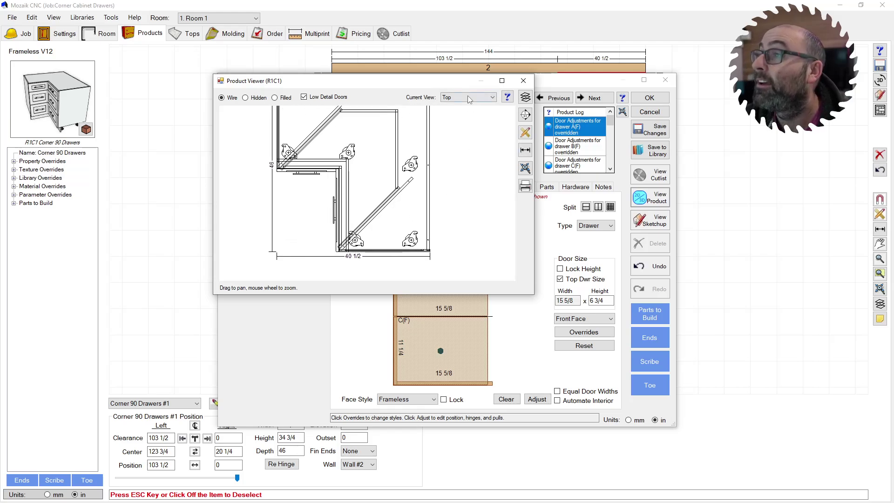
left_click(523, 81)
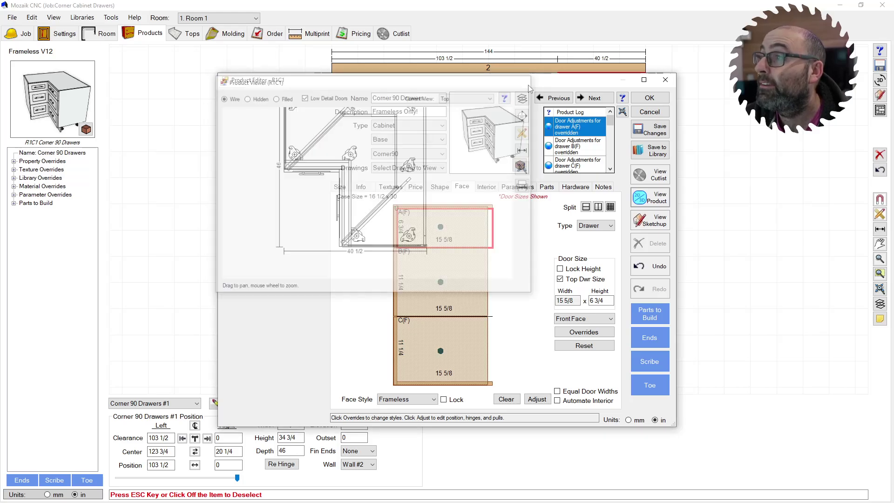
Open the Bottom part from the Parts list and show its machining operations.
left_click(543, 187)
scroll(390, 267, "down", 3)
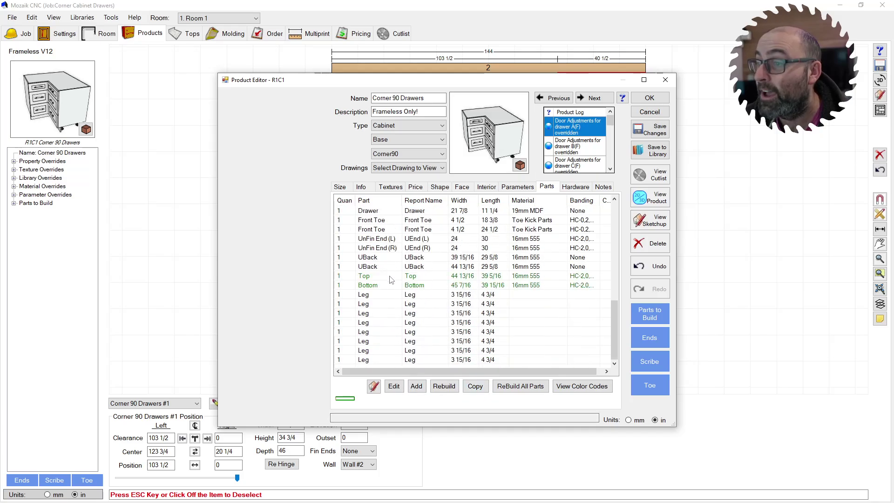
double_click(367, 285)
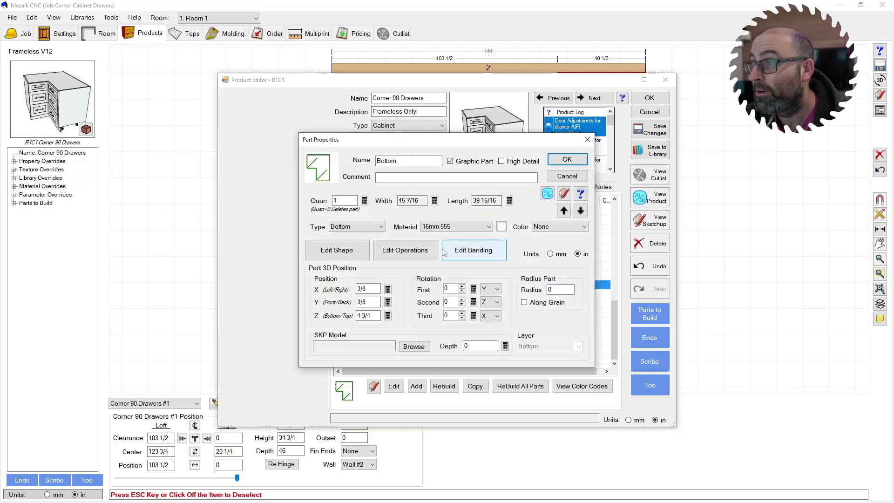
left_click(413, 254)
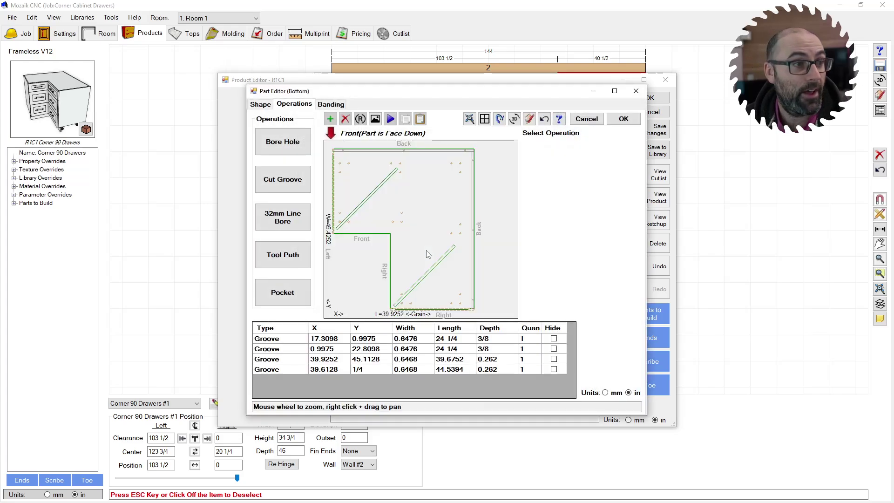
Inspect the Bottom part's grooves, including the 3/8-deep 45° diagonal one, then return to properties.
scroll(392, 176, "up", 3)
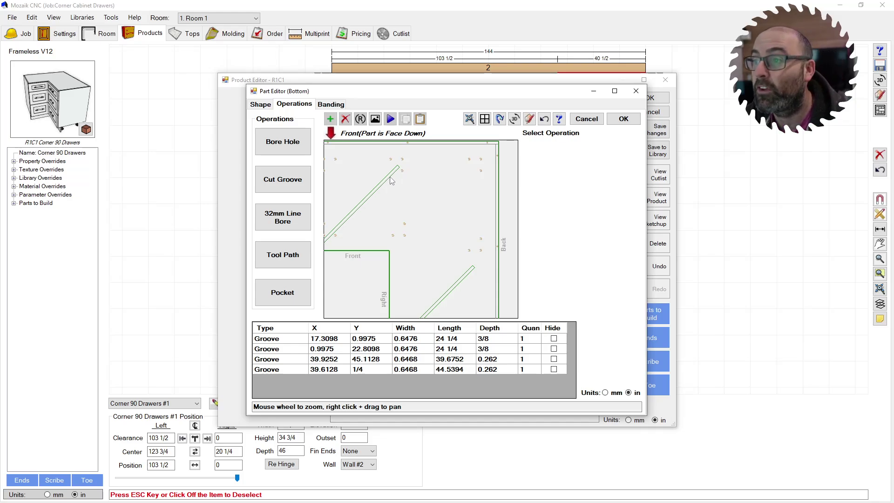
scroll(391, 181, "up", 2)
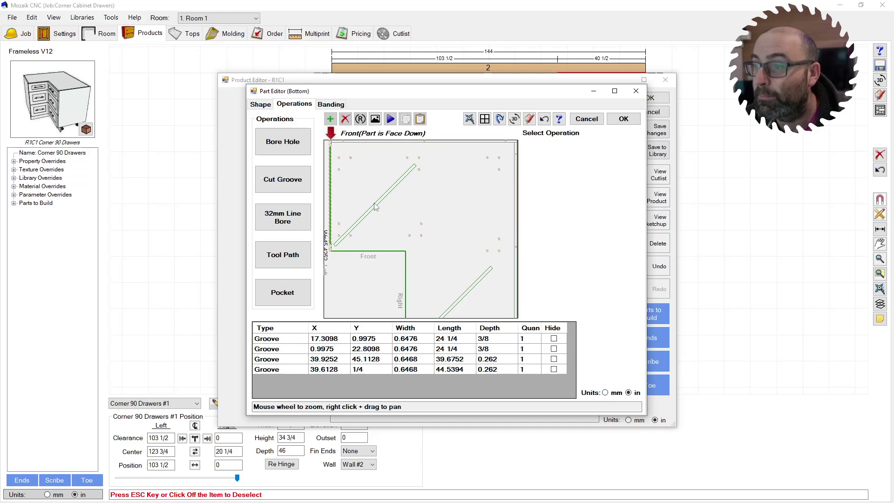
scroll(387, 196, "down", 3)
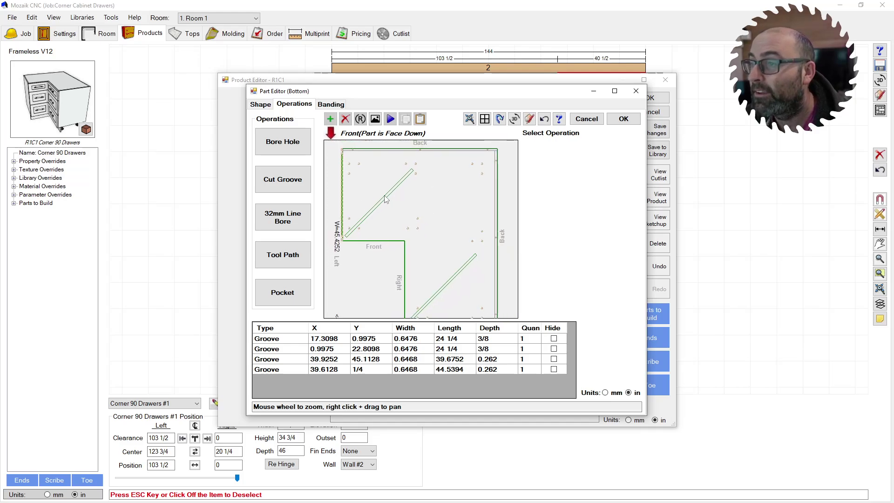
scroll(384, 200, "down", 1)
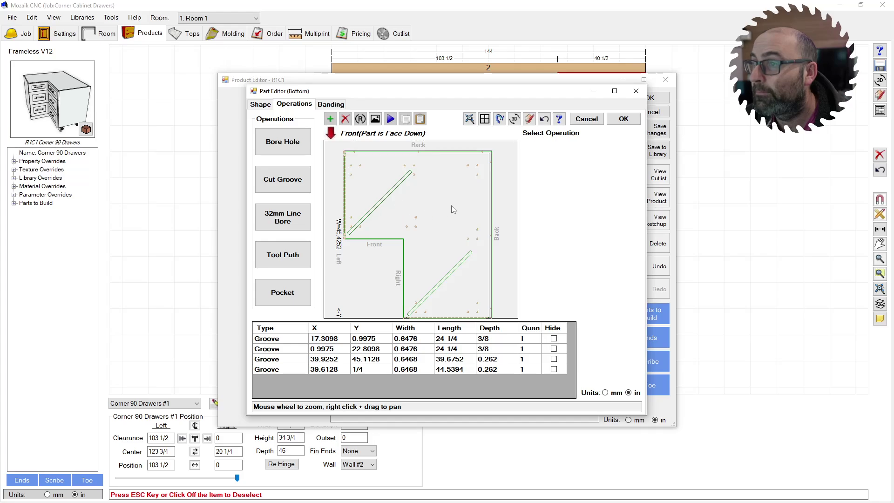
left_click(370, 217)
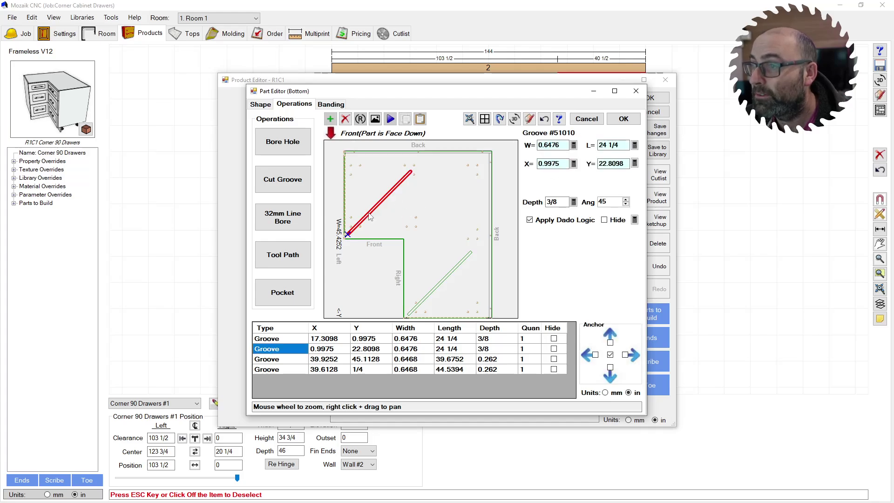
left_click(587, 120)
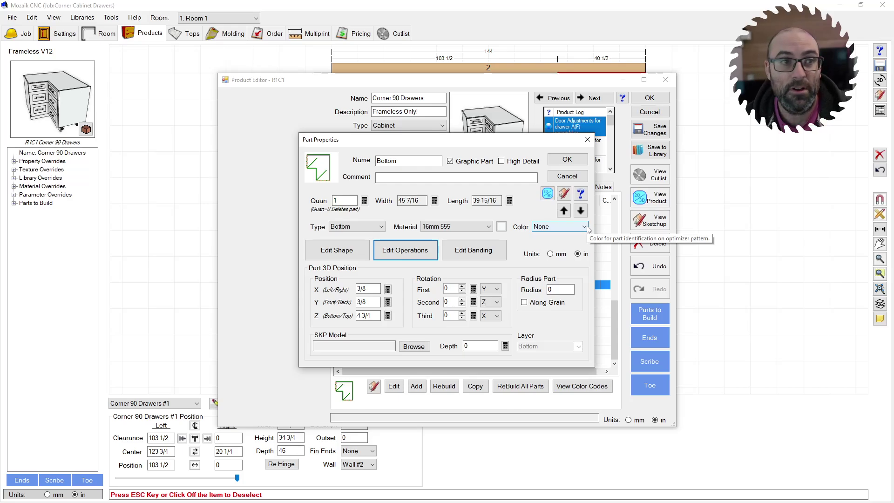
Close Part Properties and the Product Editor, then deselect corner cabinet #1.
left_click(581, 157)
left_click(648, 97)
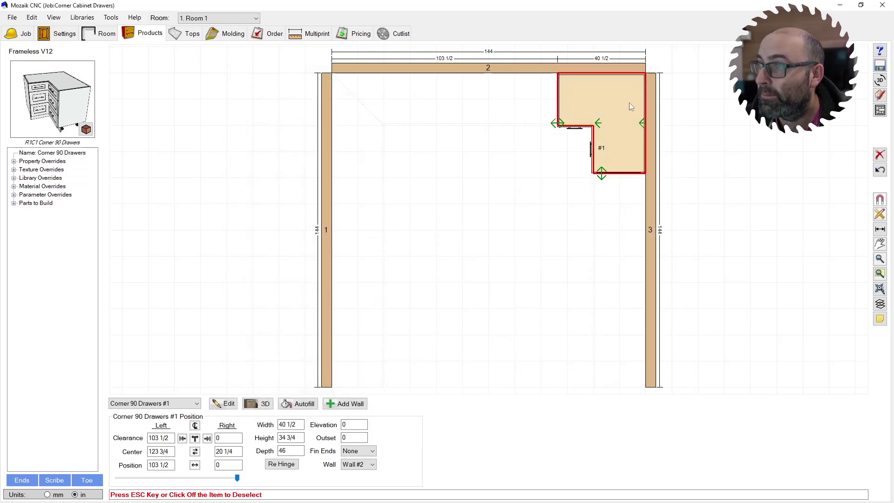
left_click(443, 152)
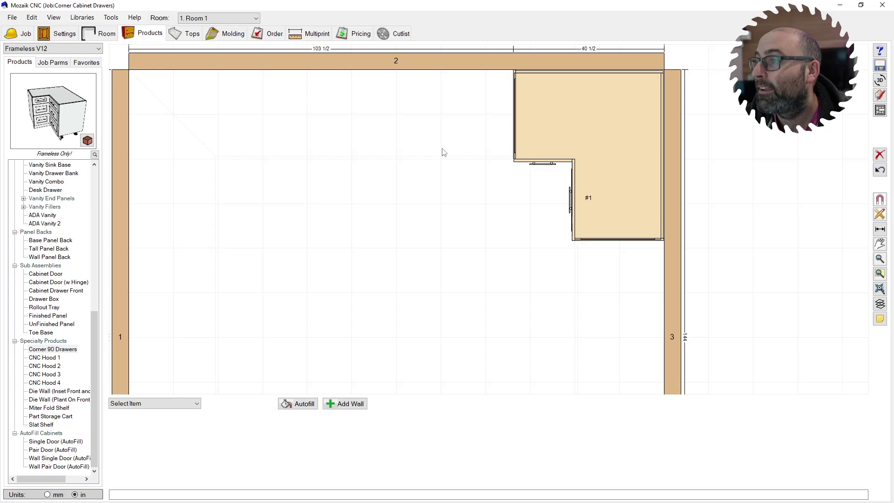